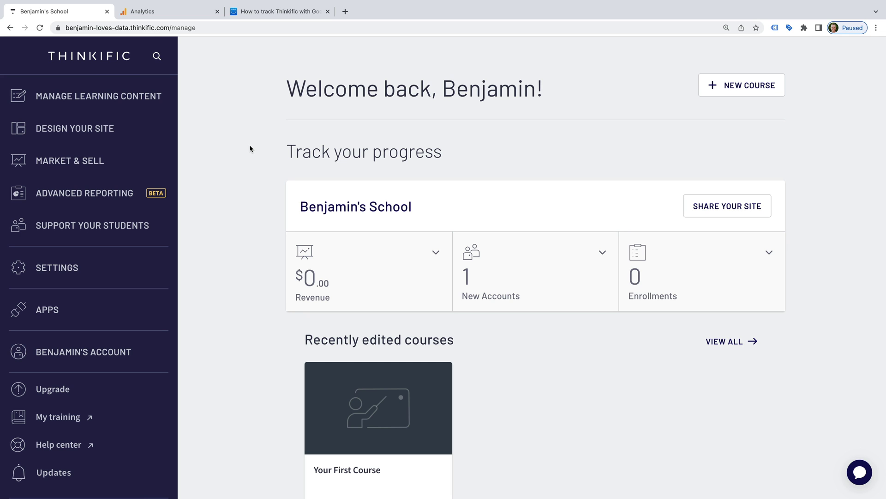
Find the Google Analytics app in the App Store and start its install.
left_click(76, 312)
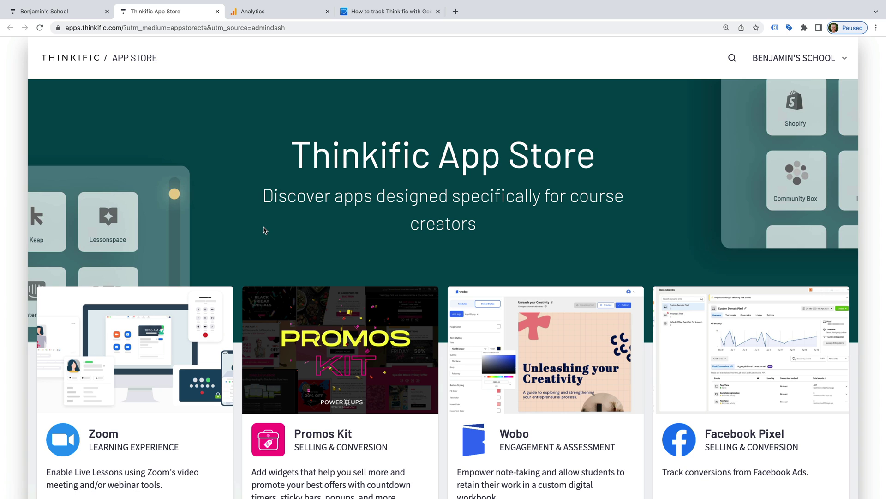
scroll(264, 230, "down", 2)
scroll(264, 230, "down", 3)
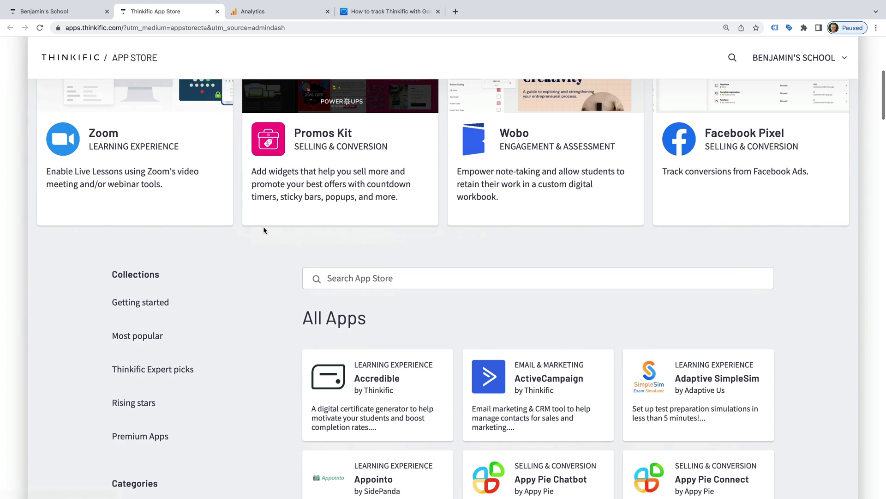
left_click(363, 278)
type("Google")
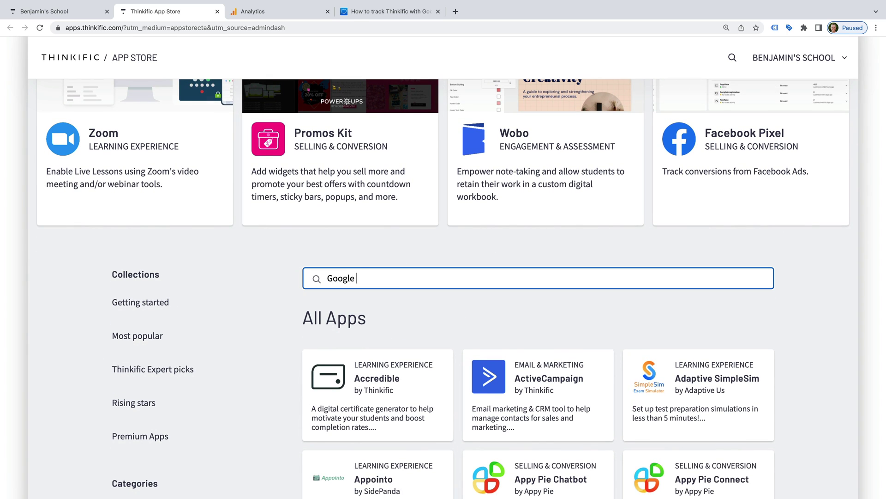
type(" Analytics")
key("Return")
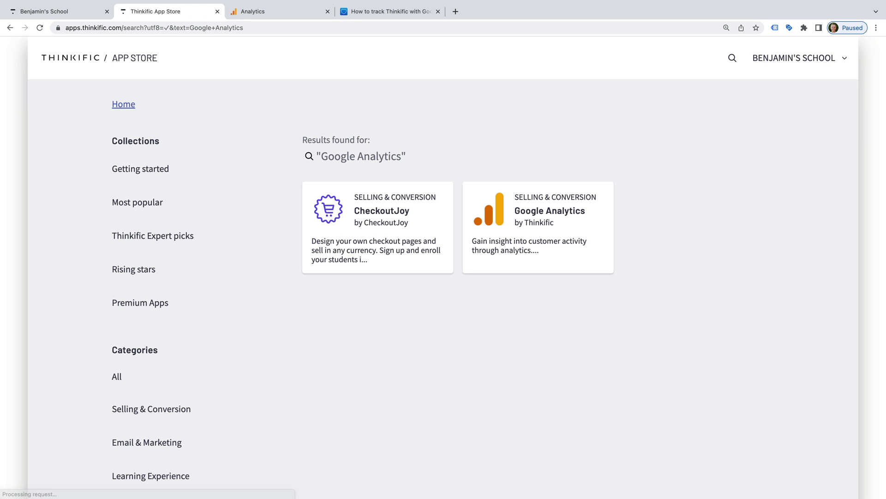
left_click(506, 234)
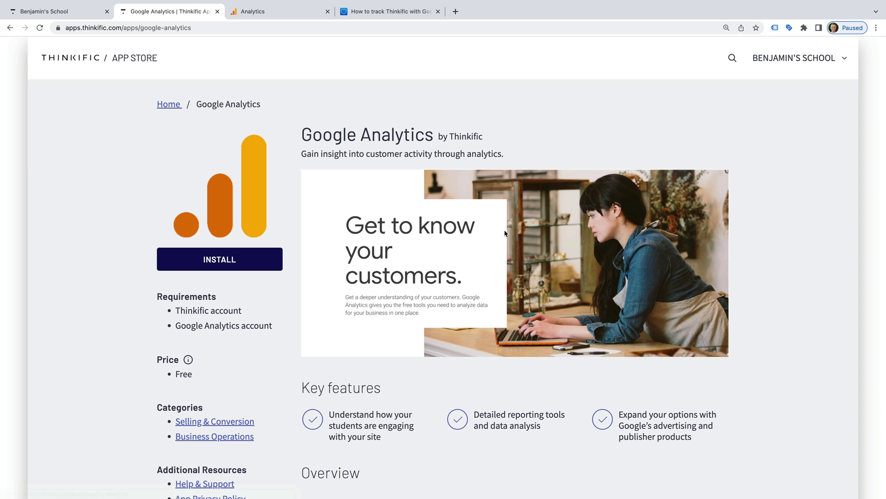
left_click(240, 261)
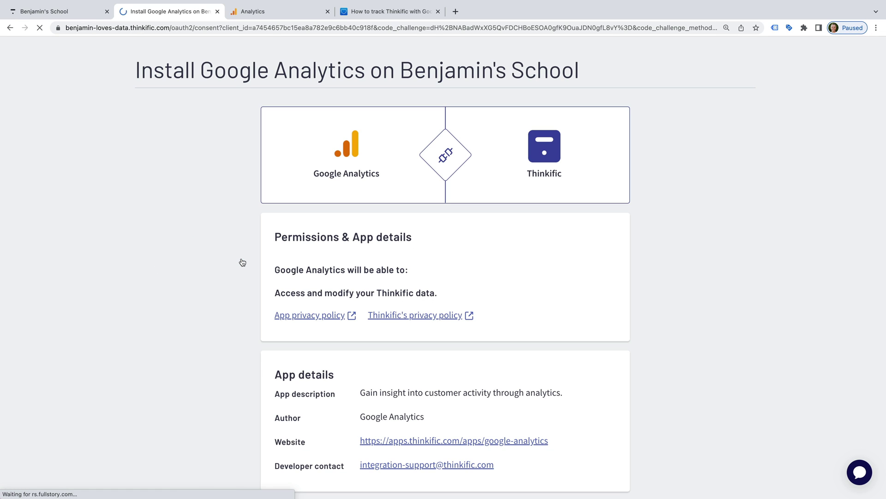
scroll(352, 269, "down", 3)
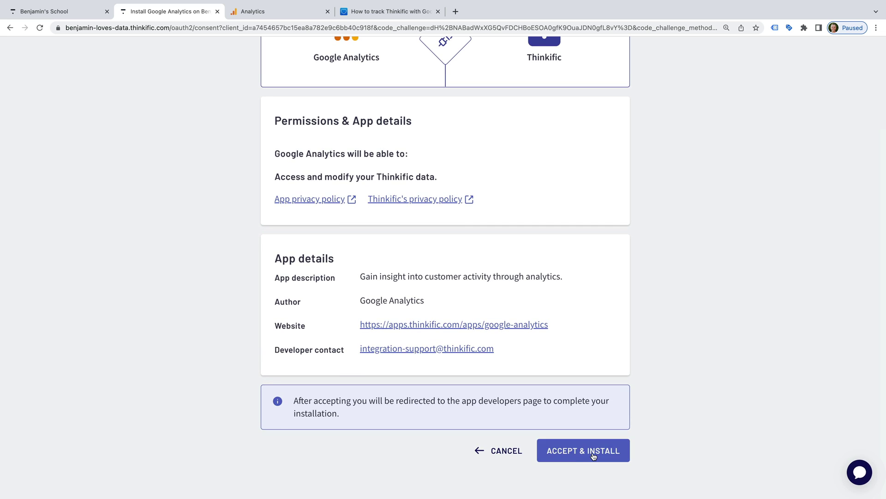
Accept the permissions to finish installing and focus the empty Tracking ID field.
left_click(593, 454)
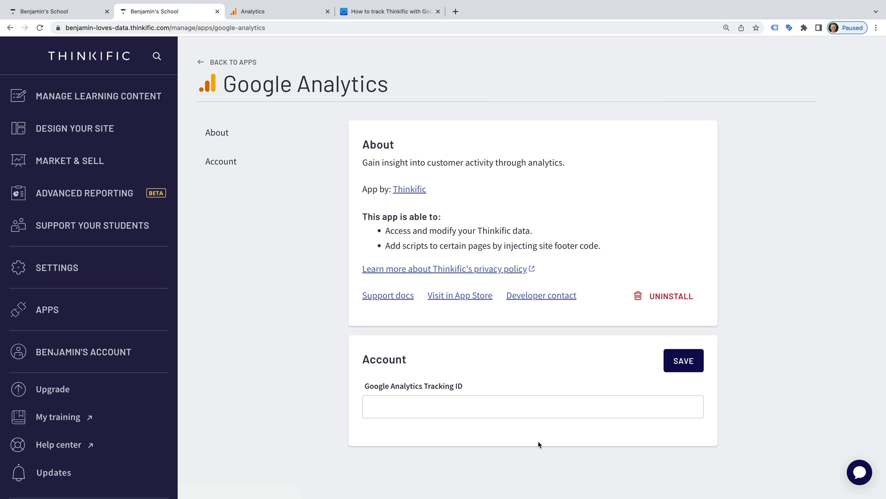
left_click_drag(366, 386, 463, 387)
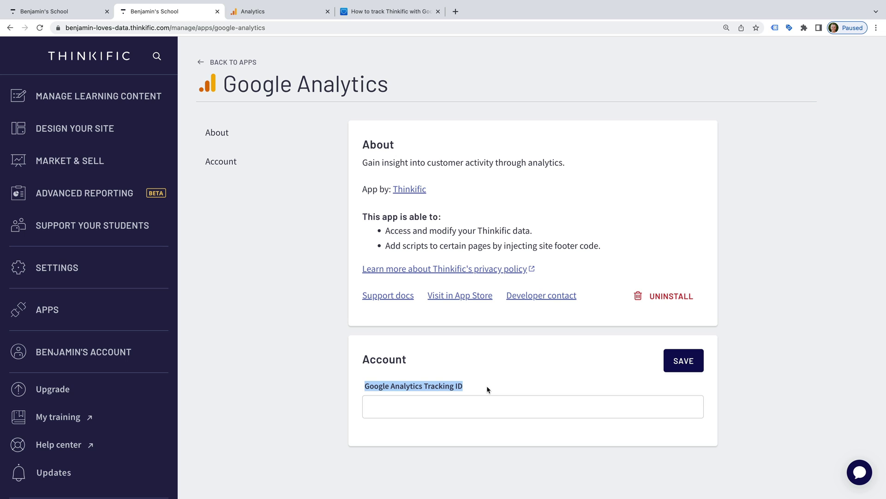
left_click(435, 407)
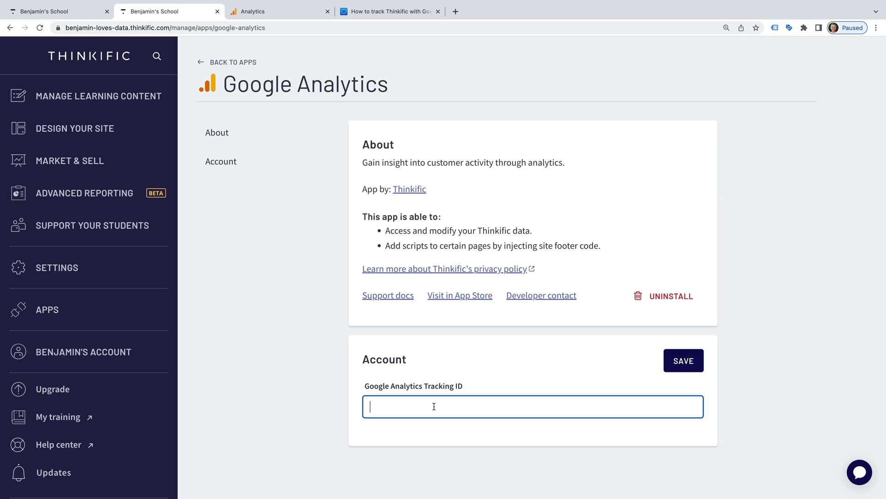
Show the school's Code & analytics settings, then move to Google Analytics.
left_click(69, 273)
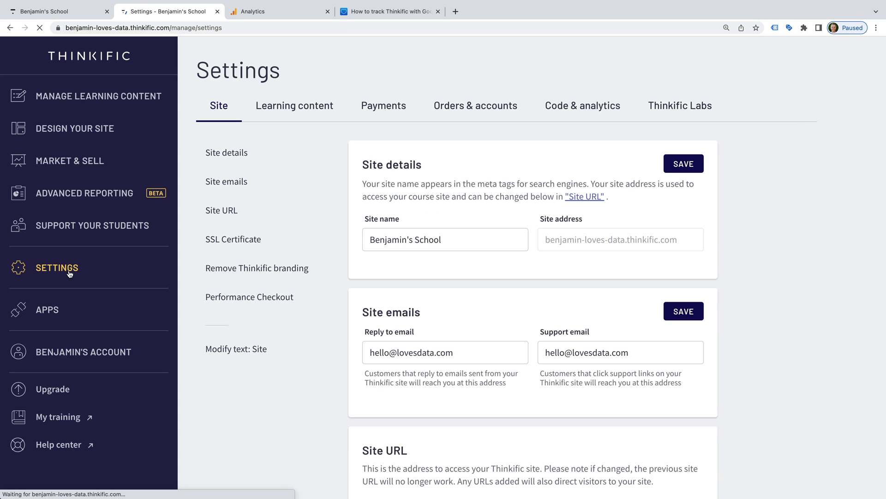
left_click(605, 106)
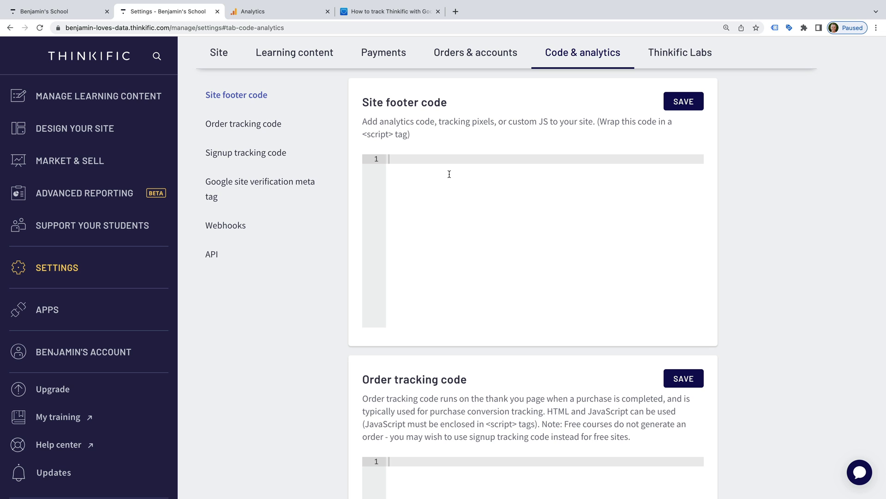
scroll(449, 174, "down", 5)
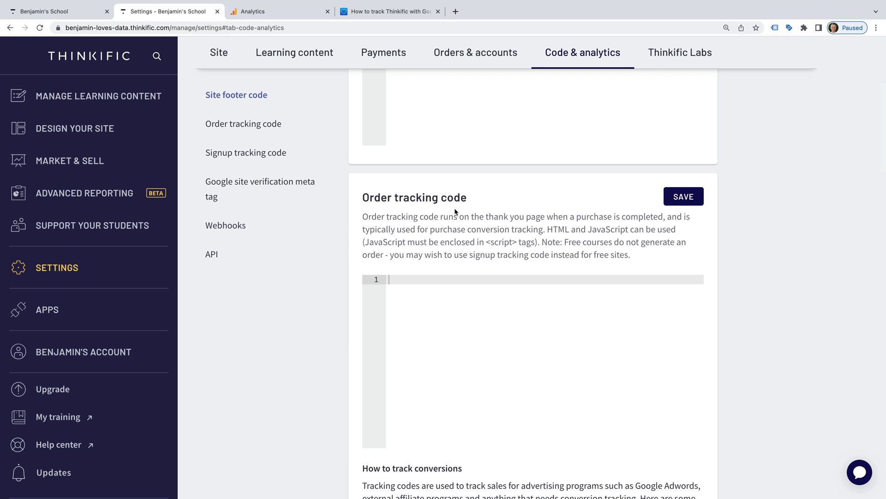
scroll(454, 207, "up", 5)
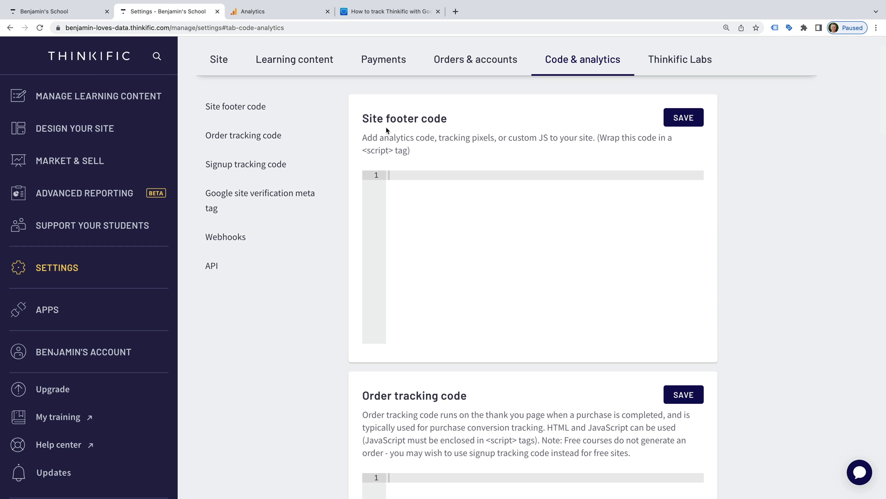
left_click(305, 12)
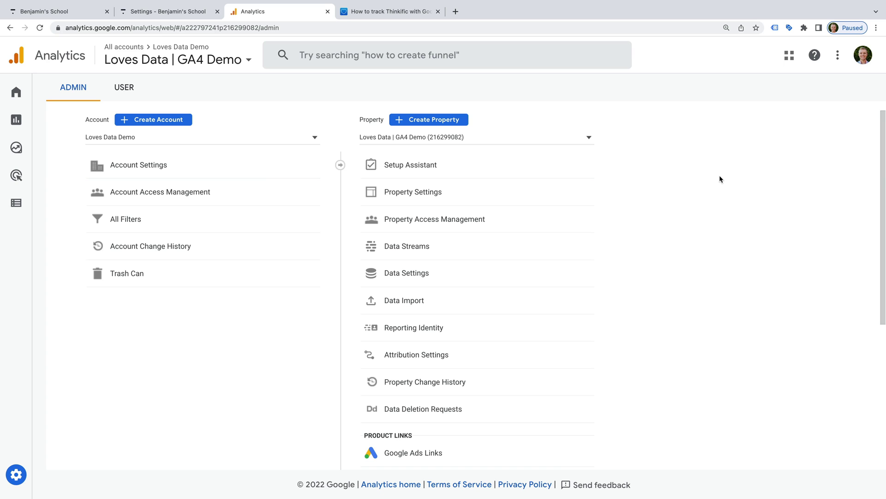
Copy the global site tag from the Loves Data Demo web stream details.
left_click(441, 252)
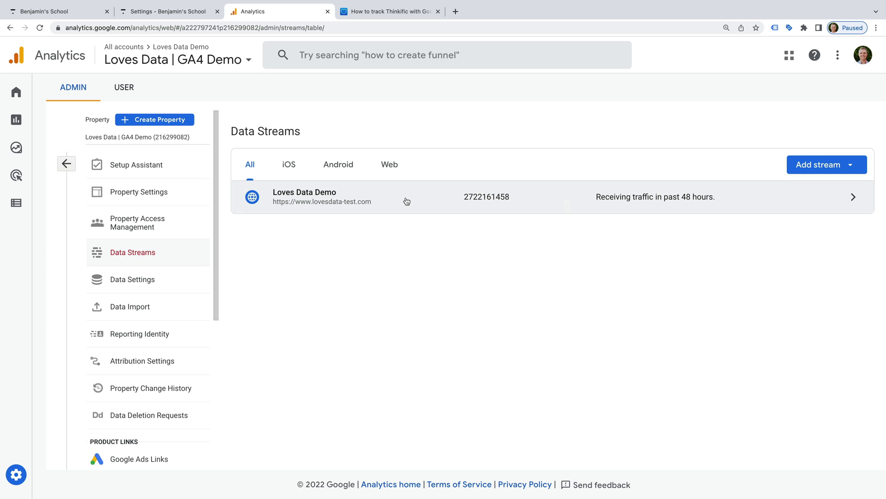
left_click(407, 201)
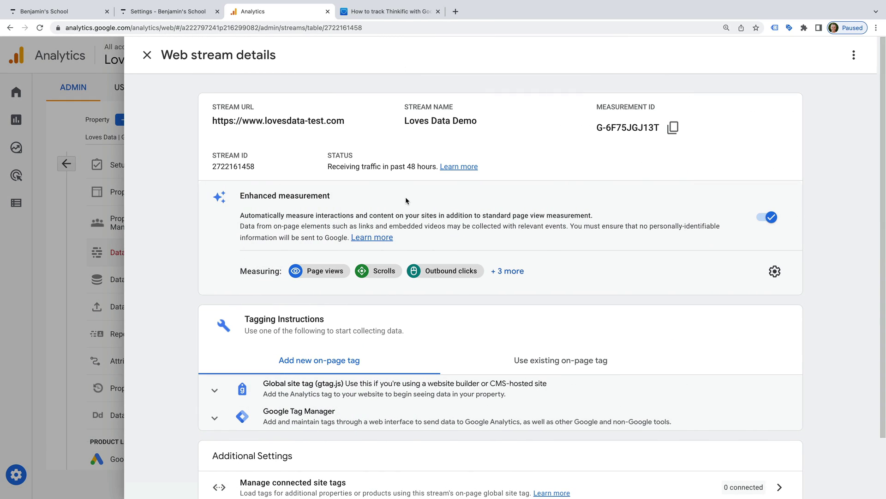
scroll(418, 286, "down", 2)
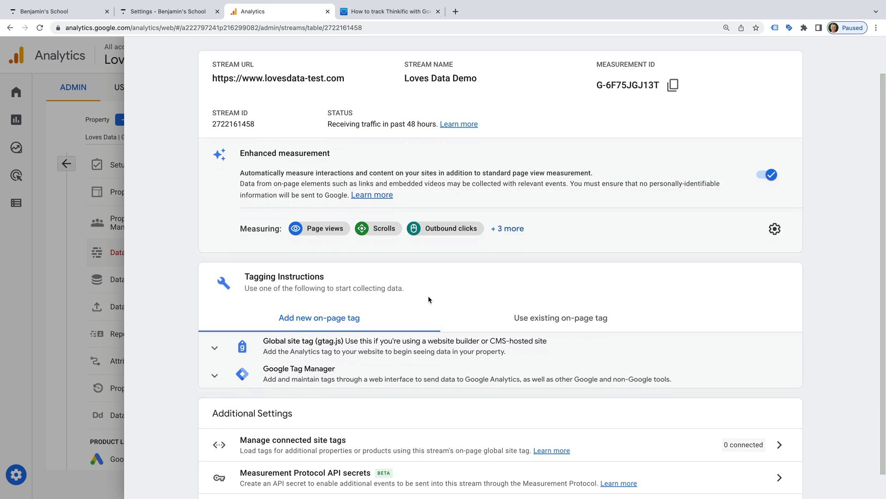
scroll(429, 296, "down", 1)
left_click(263, 320)
scroll(263, 320, "down", 2)
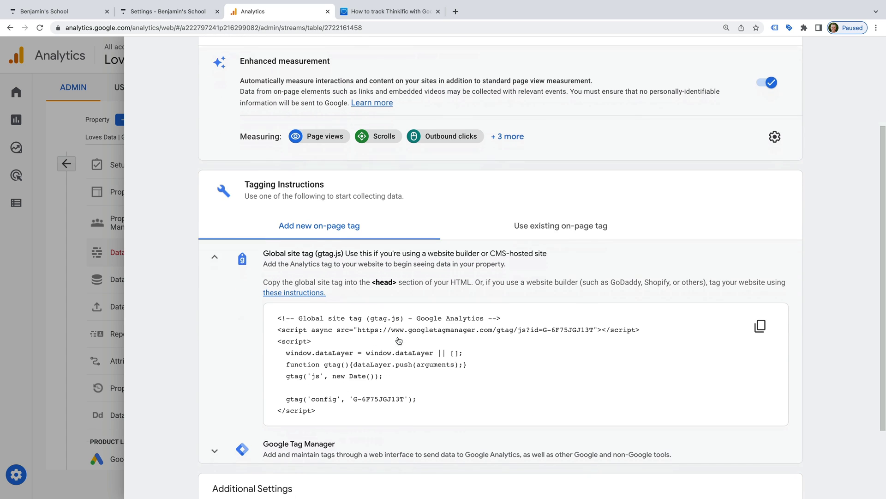
left_click(760, 318)
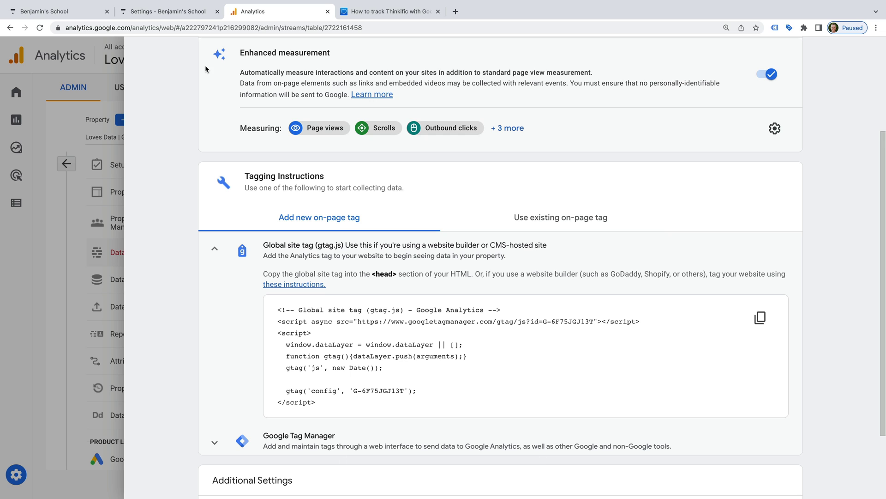
Paste the GA4 global site tag into Site footer code and save it.
left_click(180, 13)
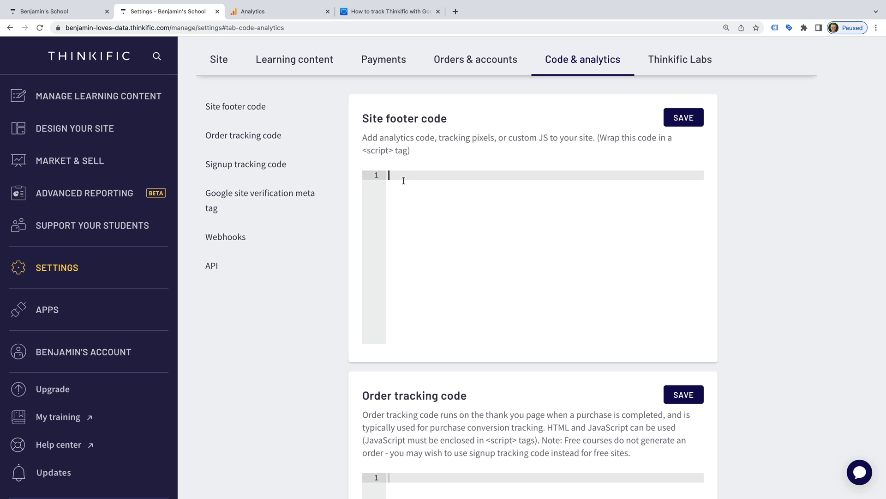
key("ctrl+v")
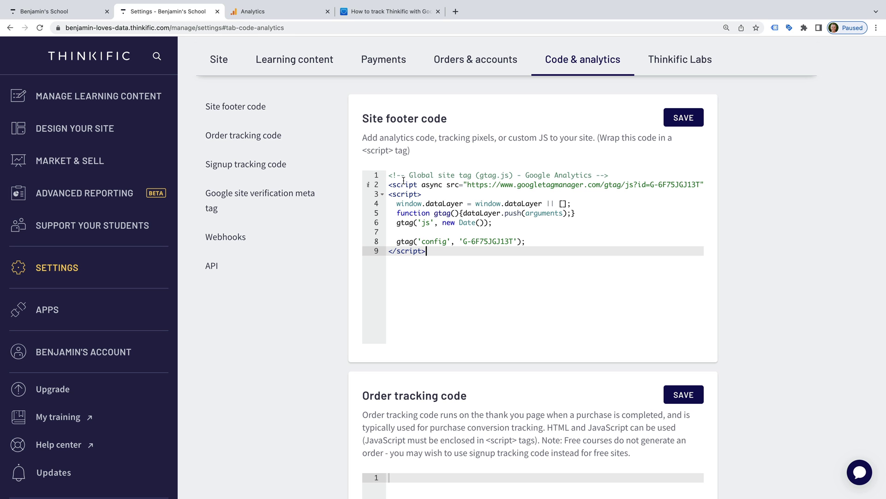
left_click(682, 122)
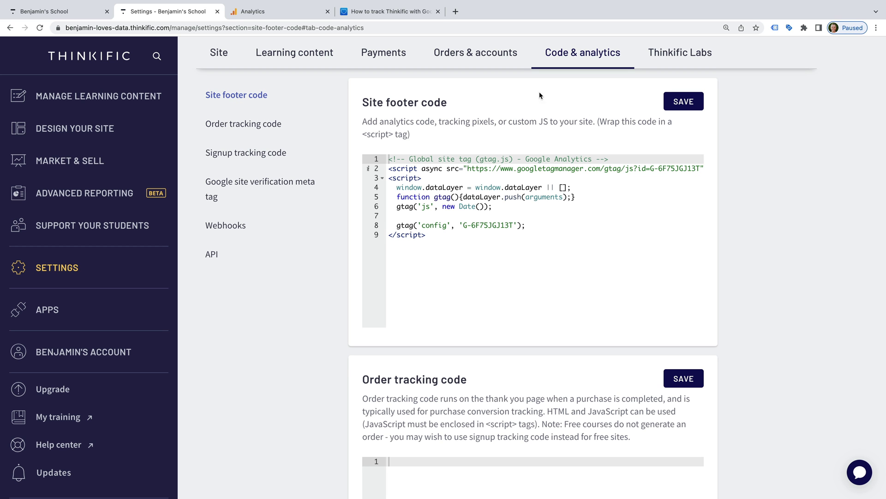
Select the whole modified purchase-tracking code block in the Loves Data article.
left_click(403, 13)
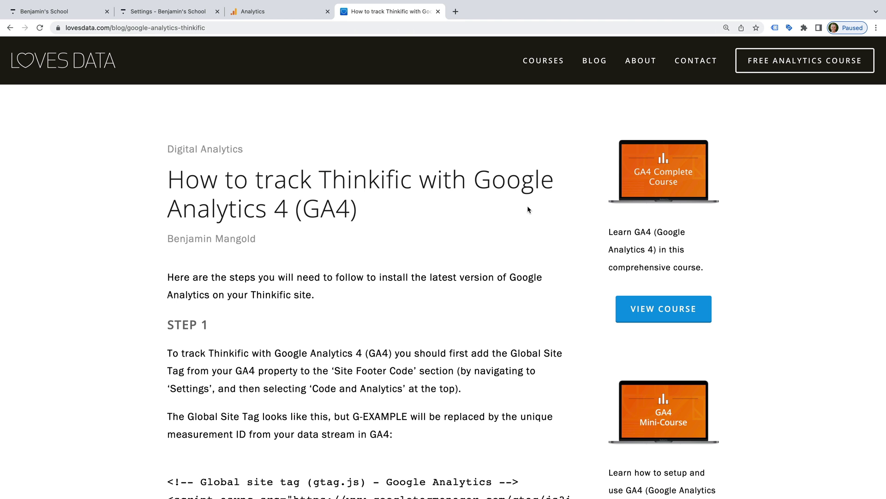
scroll(527, 206, "down", 2)
scroll(527, 205, "down", 2)
scroll(527, 206, "down", 2)
scroll(528, 206, "down", 3)
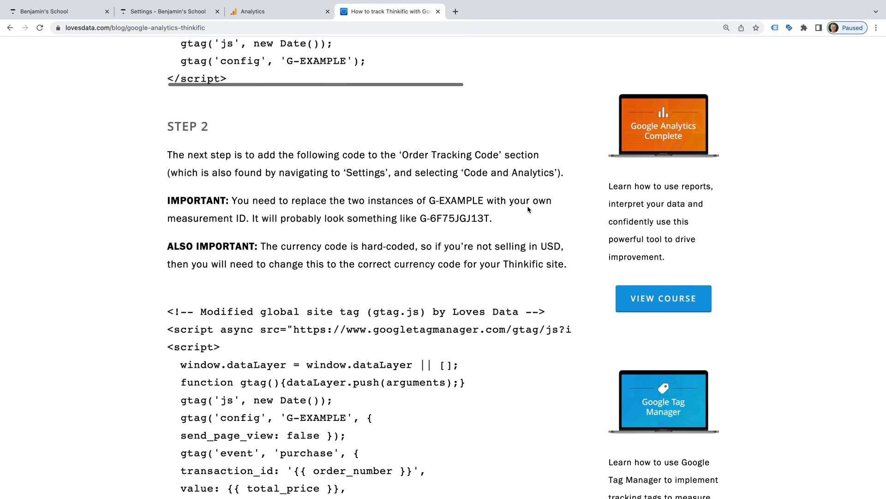
scroll(527, 206, "down", 2)
scroll(527, 206, "down", 1)
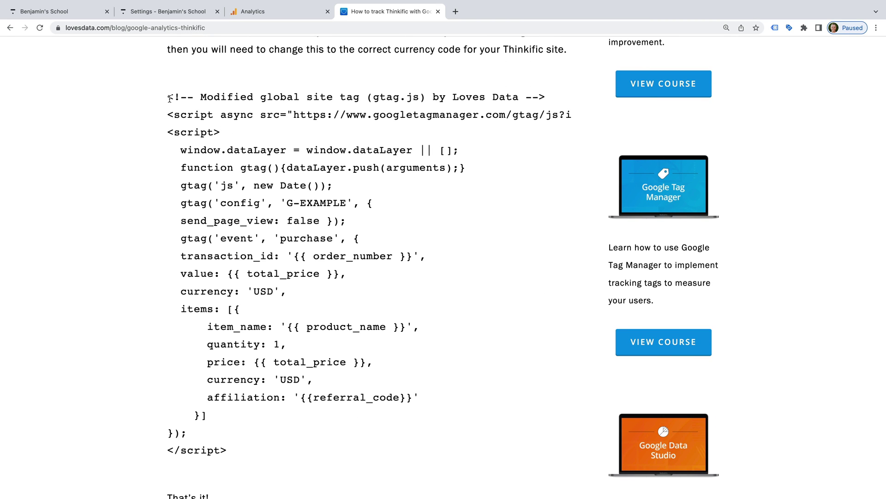
mouse_move(169, 97)
left_mouse_down()
mouse_move(250, 277)
mouse_move(287, 451)
left_mouse_up()
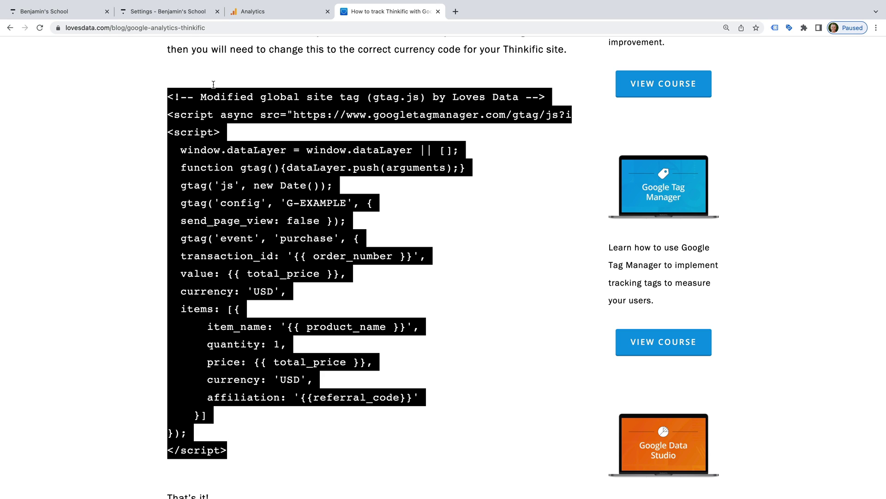
Paste the purchase script into Order tracking code and select its G-EXAMPLE placeholders.
left_click(175, 13)
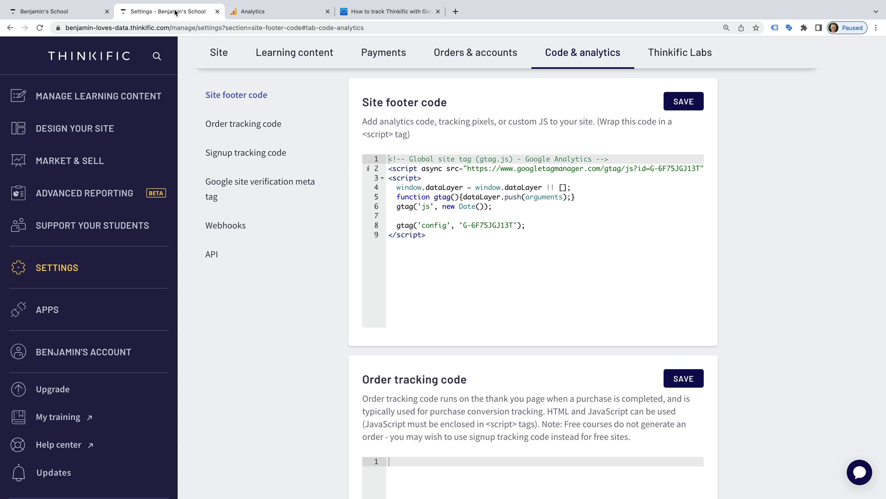
scroll(479, 368, "down", 5)
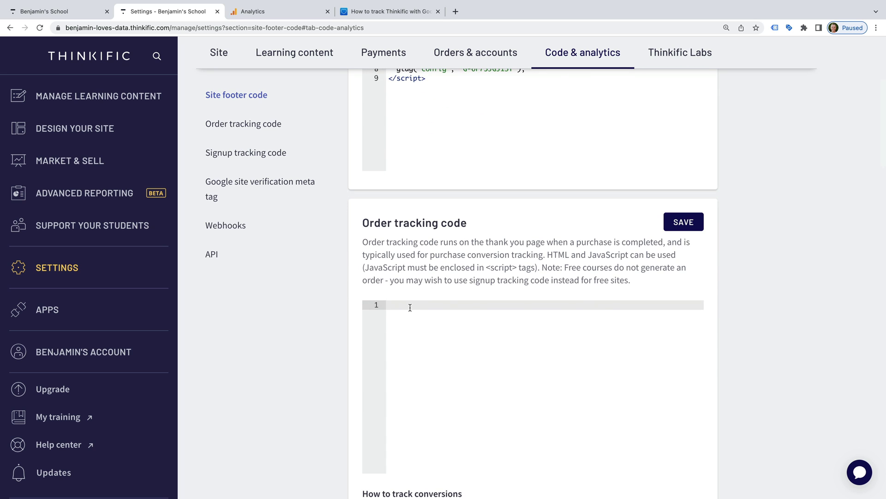
key("ctrl+v")
scroll(541, 365, "up", 2)
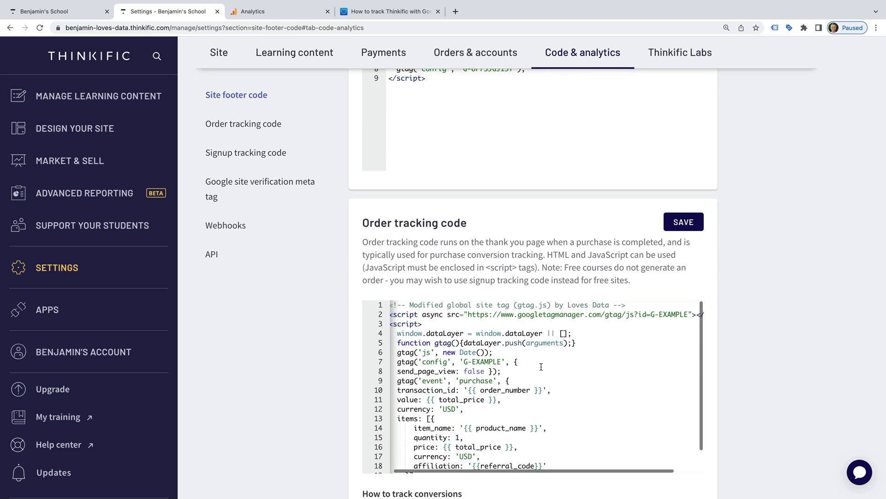
scroll(541, 366, "right", 1)
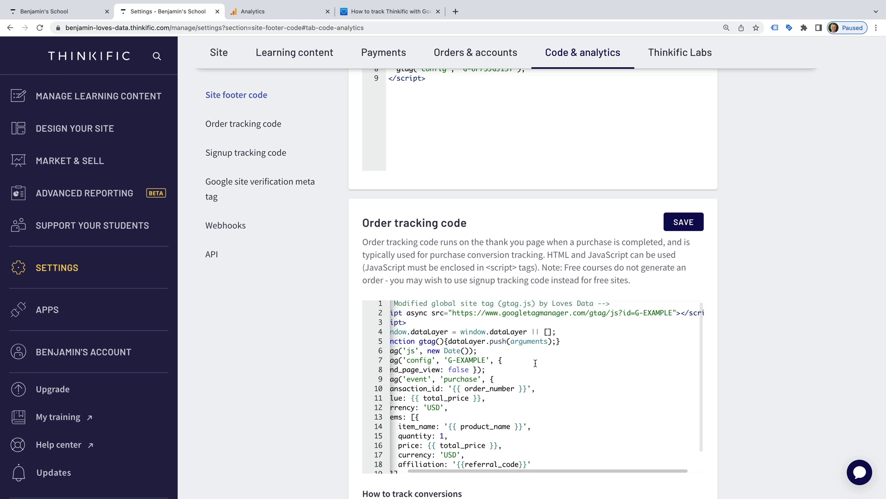
left_click_drag(448, 360, 488, 360)
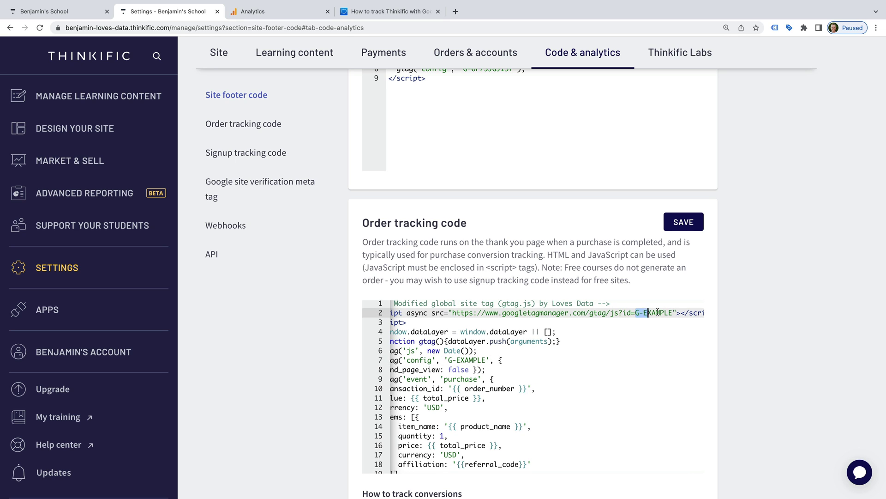
left_click_drag(636, 312, 672, 313)
Copy the web stream's measurement ID G-6F75JGJ13T from Google Analytics.
left_click(273, 13)
scroll(525, 147, "up", 1)
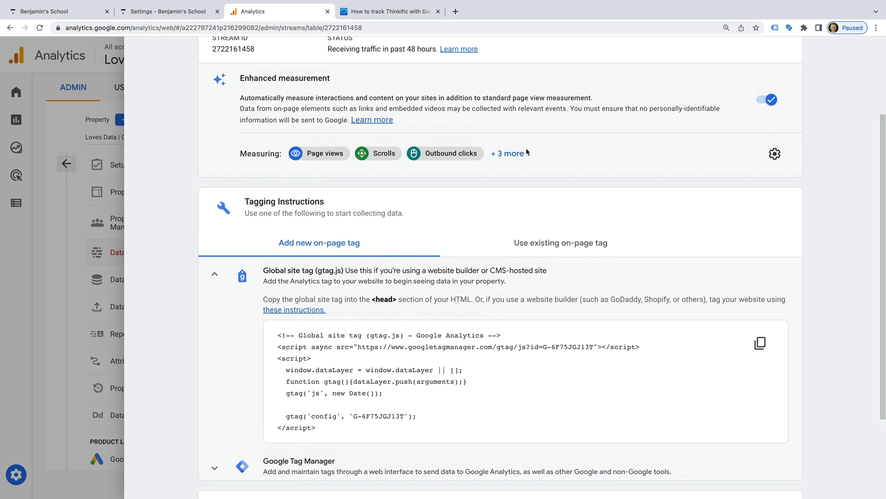
scroll(525, 148, "up", 1)
scroll(525, 147, "up", 1)
scroll(526, 148, "up", 1)
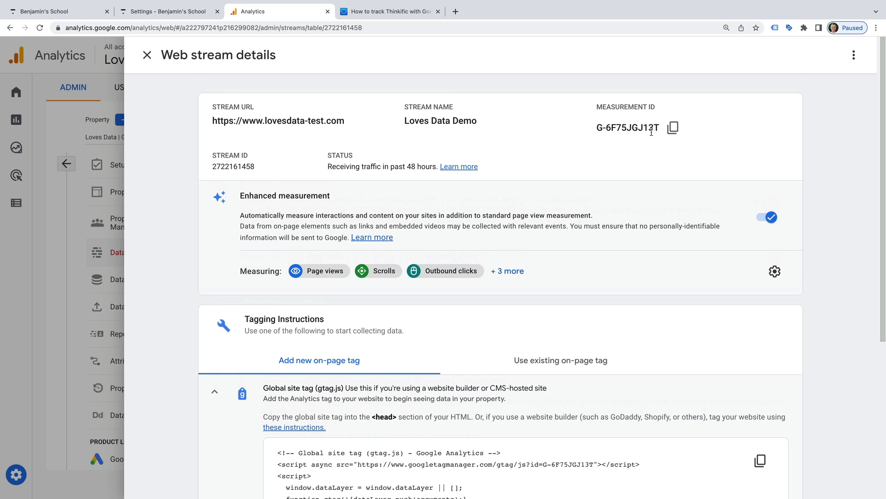
left_click(671, 130)
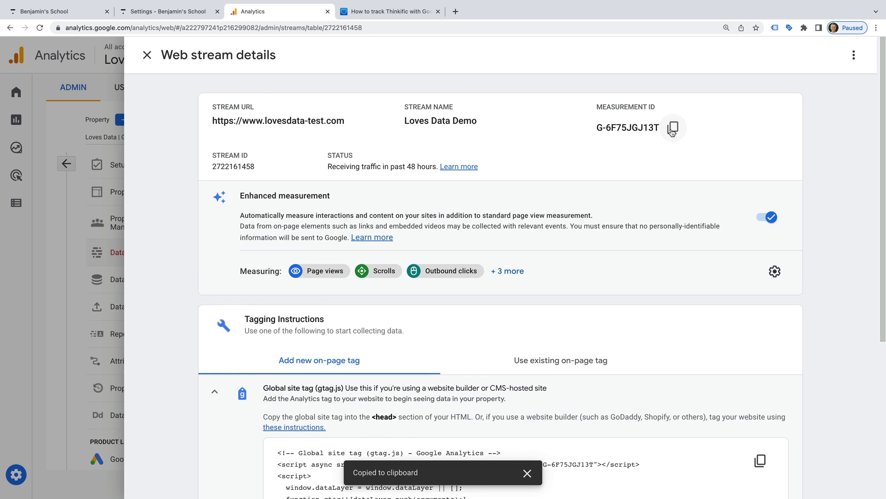
Replace G-EXAMPLE on lines 2 and 7 with G-6F75JGJ13T and save the order tracking code.
left_click(188, 15)
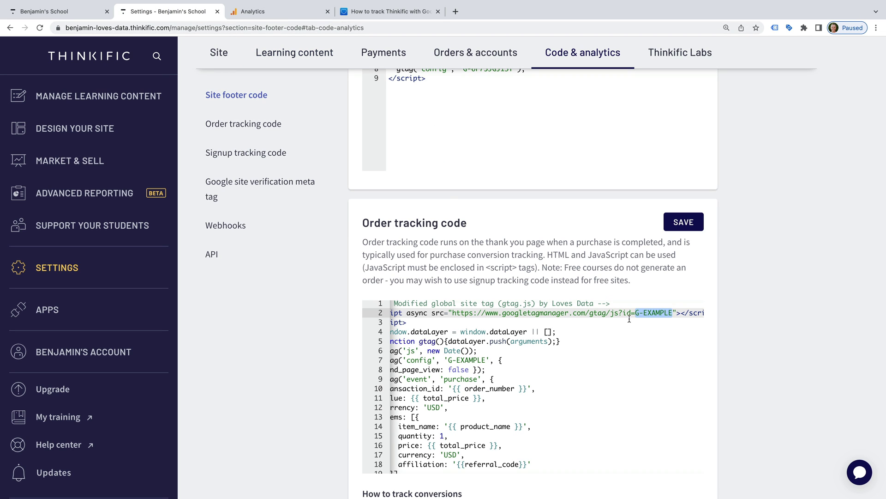
left_click_drag(634, 313, 673, 312)
key("ctrl+v")
scroll(522, 332, "down", 2)
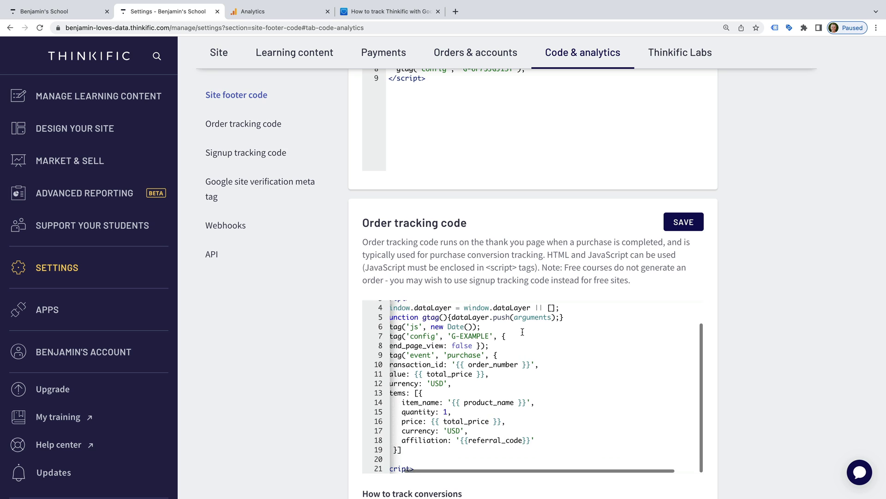
left_click_drag(452, 336, 490, 336)
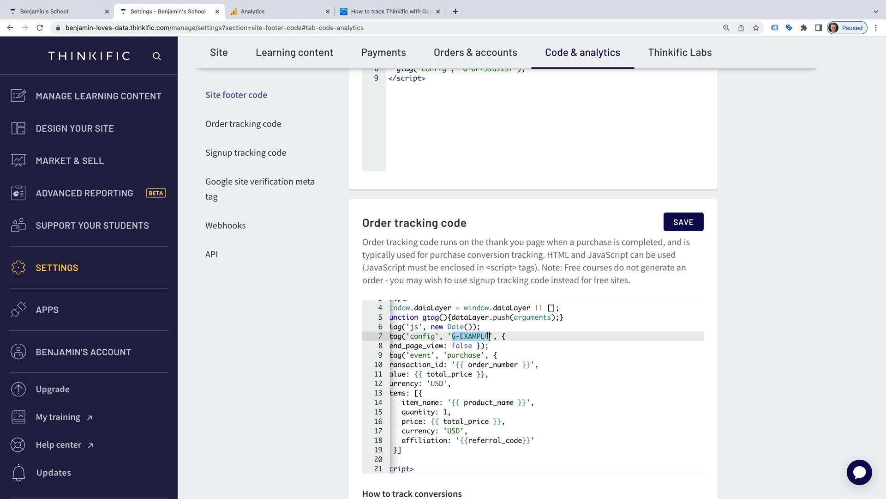
key("ctrl+v")
scroll(512, 318, "left", 2)
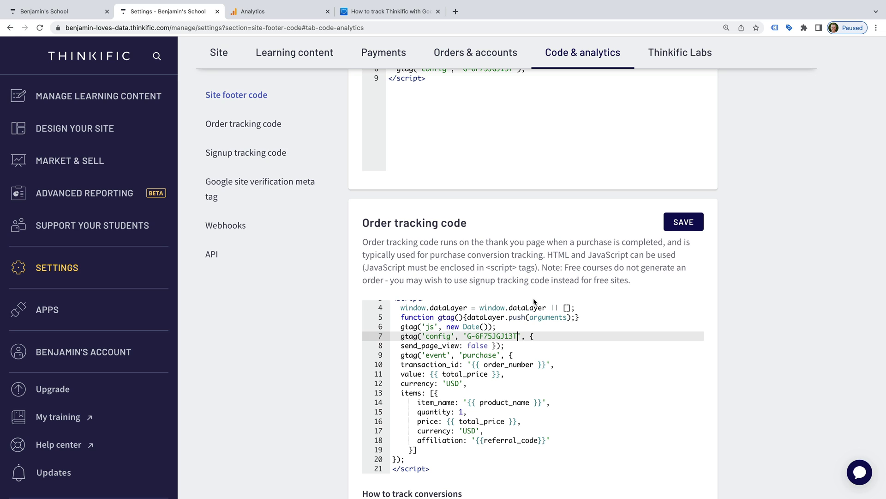
left_click(683, 222)
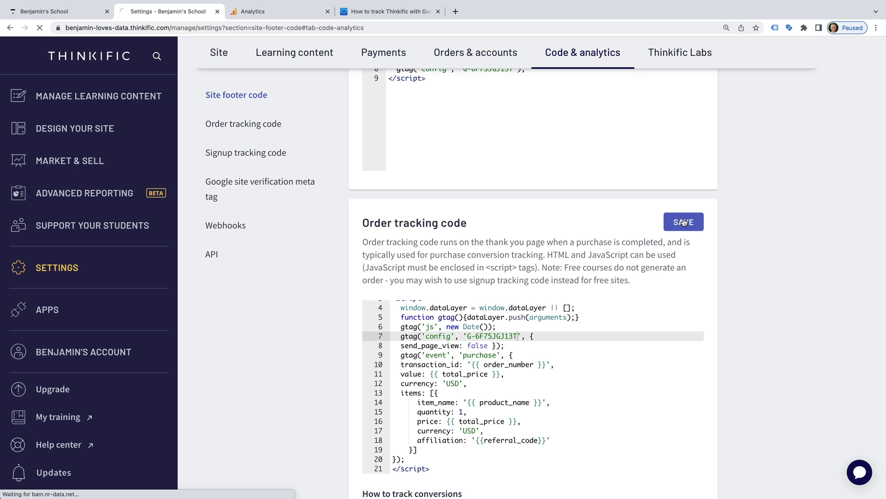